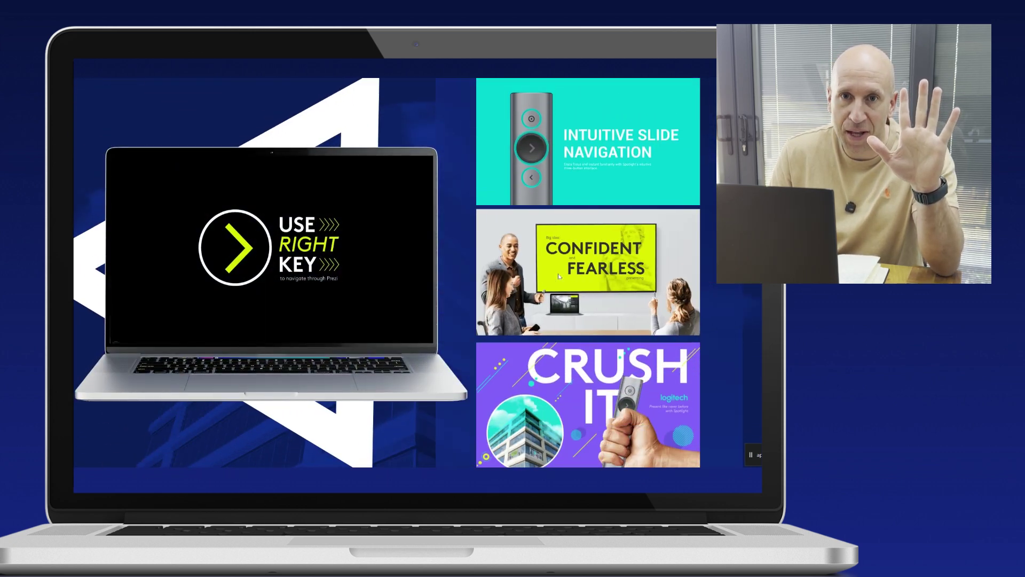
# - Advance the finished slideshow demo to its end, then bring up the empty 'Sliding Menu Build v01.pptx'
pyautogui.press('Right')
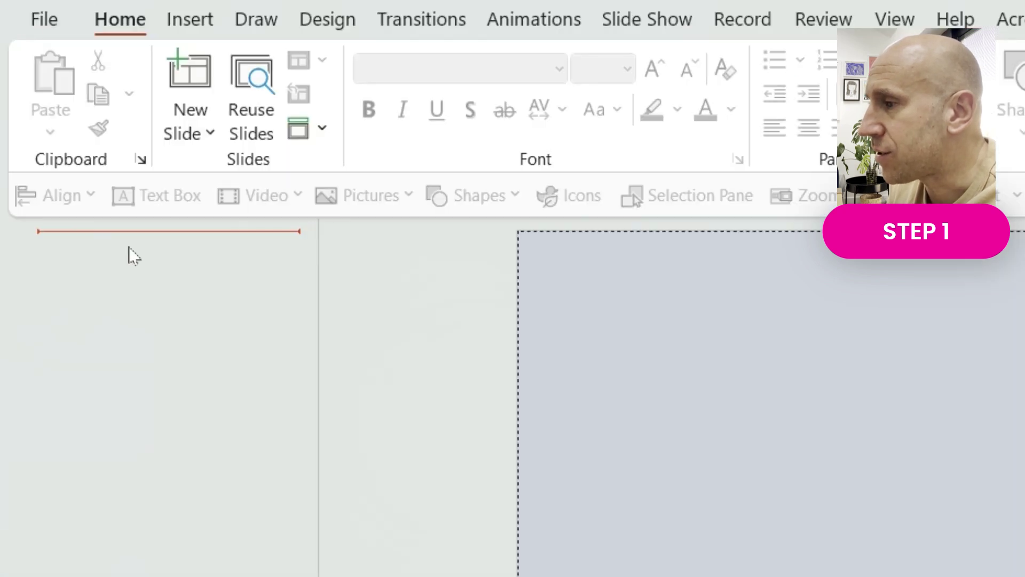
# - Add a new section to the presentation named 'Mal Maison'
pyautogui.rightClick(63, 160)
pyautogui.click(222, 430)
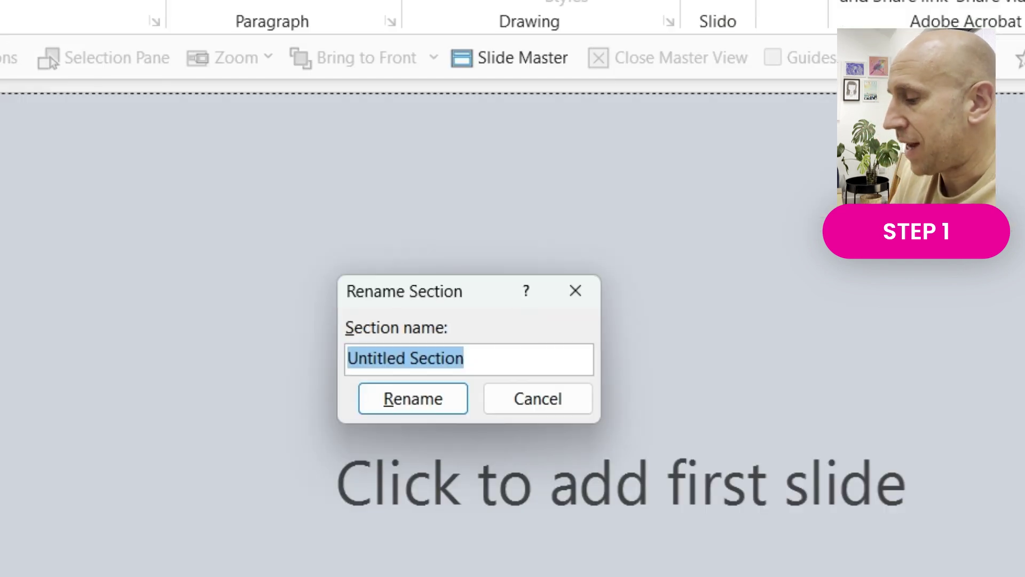
pyautogui.write('Mal Maison')
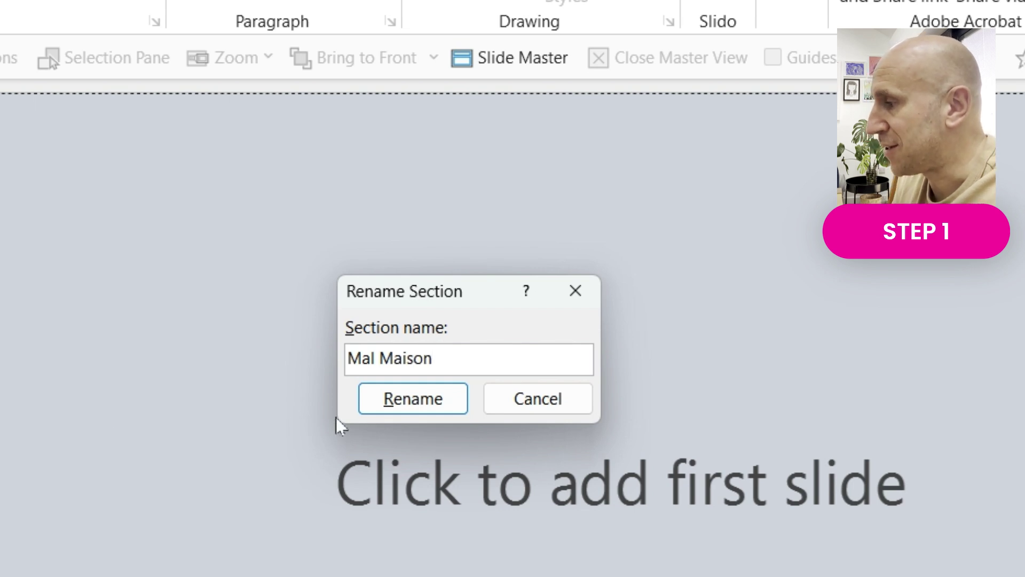
pyautogui.click(438, 407)
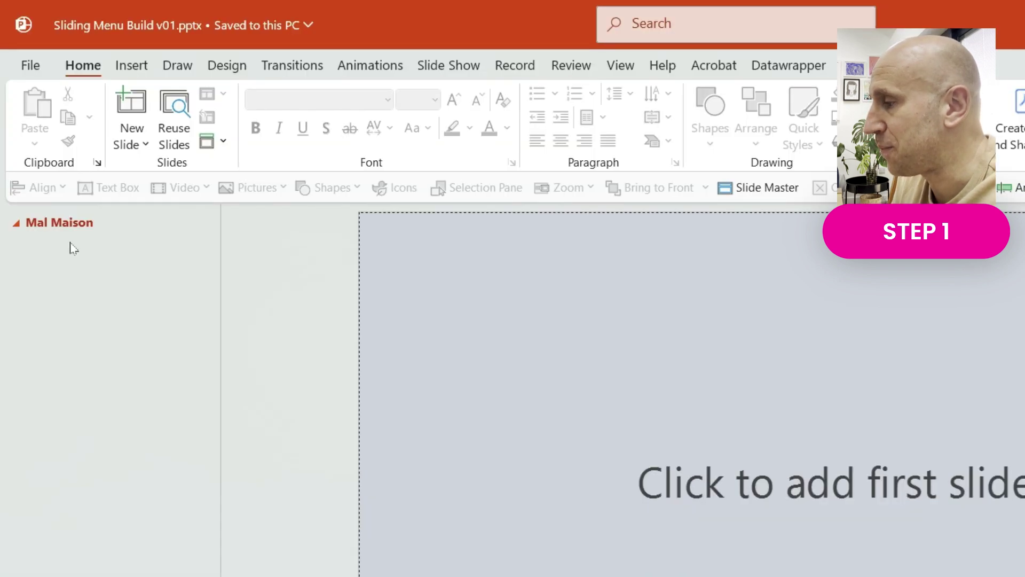
# - Add a second section named 'Logitech'
pyautogui.rightClick(72, 249)
pyautogui.click(137, 376)
pyautogui.write('Logitech')
pyautogui.press('Return')
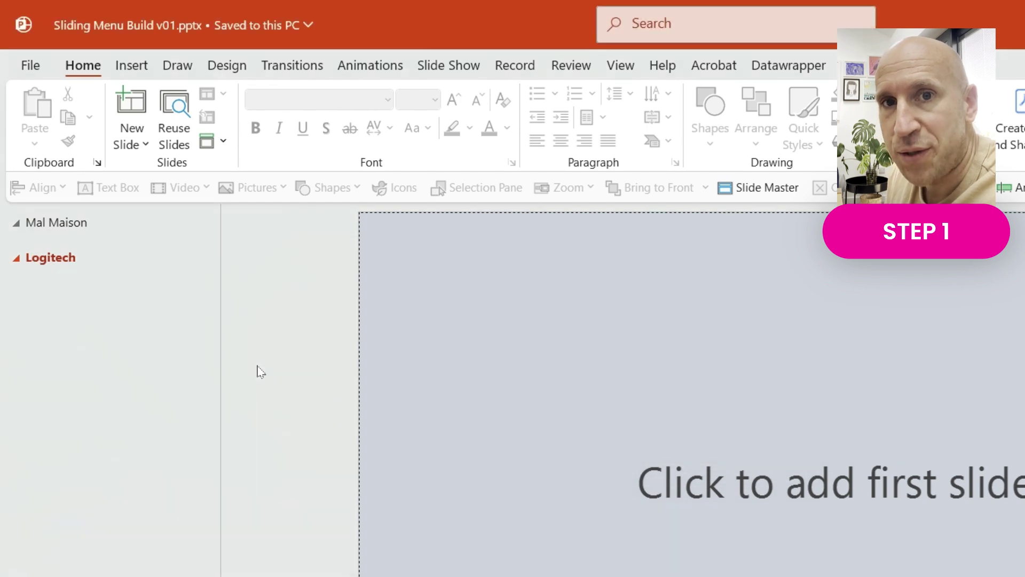
pyautogui.click(60, 291)
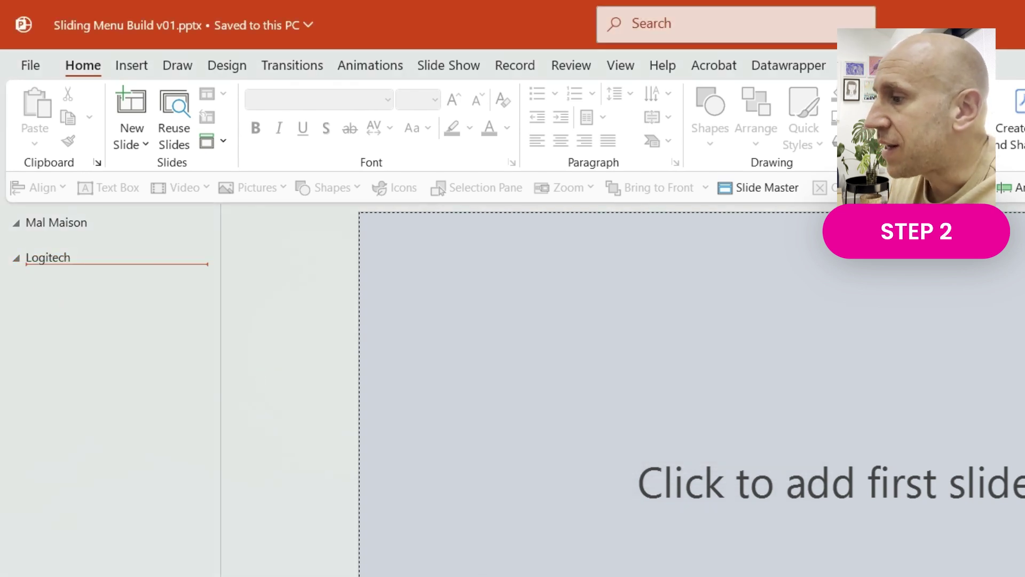
# - Paste the copied Malmaison title and laptop slides into the Mal Maison section
pyautogui.click(68, 242)
pyautogui.hotkey('ctrl', 'v')
pyautogui.click(77, 296)
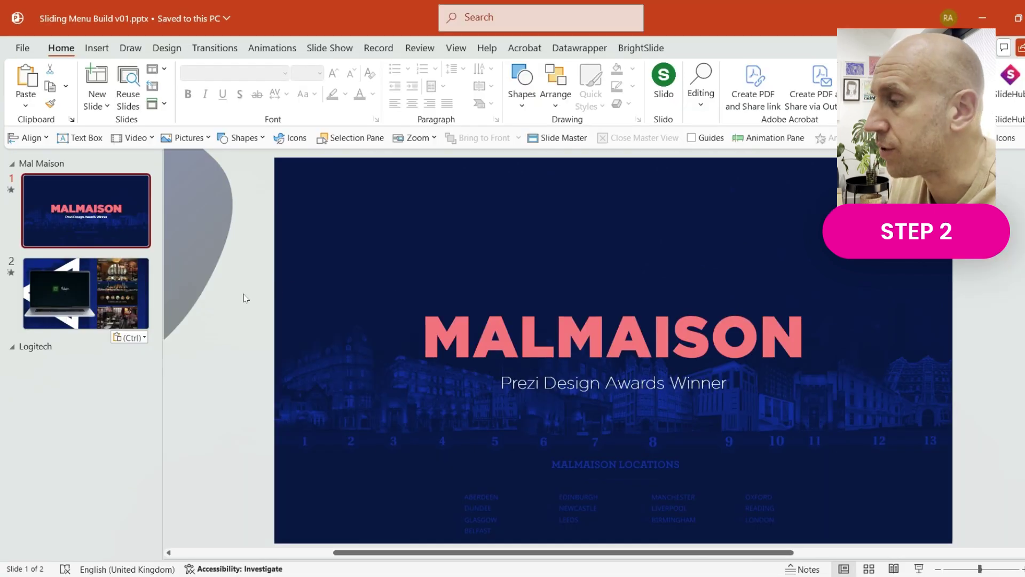
pyautogui.click(491, 345)
pyautogui.click(227, 348)
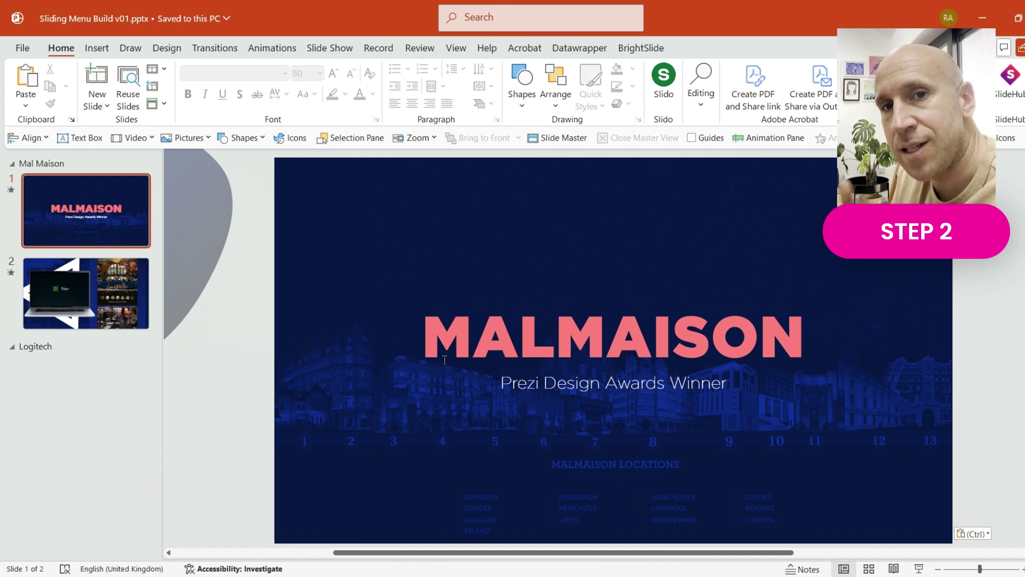
# - Inspect the laptop, Newcastle, skyline and Edinburgh pictures on the second Malmaison slide
pyautogui.click(109, 297)
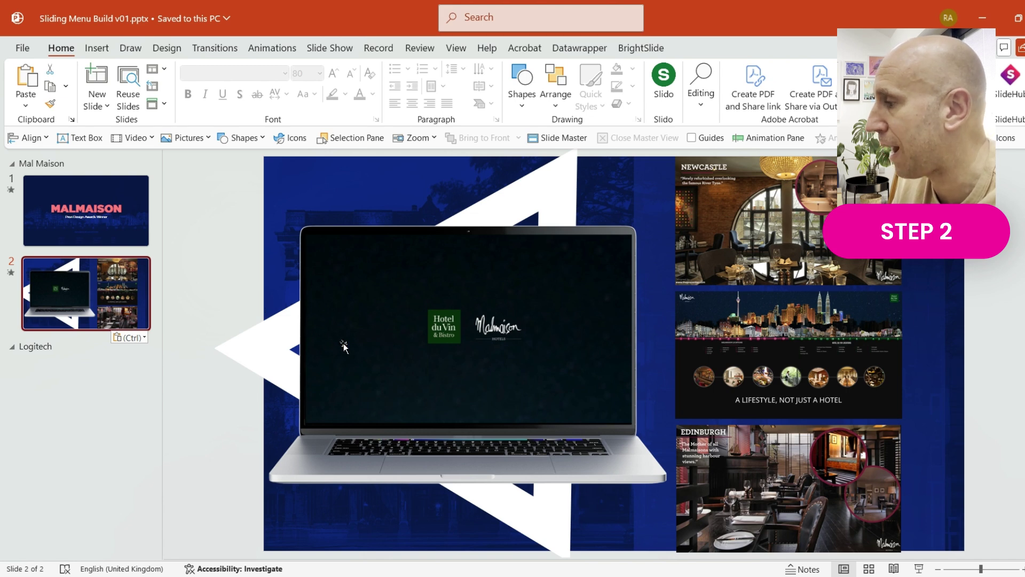
pyautogui.click(442, 350)
pyautogui.click(827, 251)
pyautogui.click(816, 368)
pyautogui.click(792, 466)
pyautogui.click(171, 393)
# - Switch to the Prezenter sales deck and browse slides 7 to 10, including SpaceX
pyautogui.hotkey('alt', 'Tab')
pyautogui.click(124, 262)
pyautogui.click(105, 352)
pyautogui.scroll(-2, 108, 355)
pyautogui.click(112, 361)
pyautogui.scroll(-2, 114, 368)
pyautogui.click(113, 366)
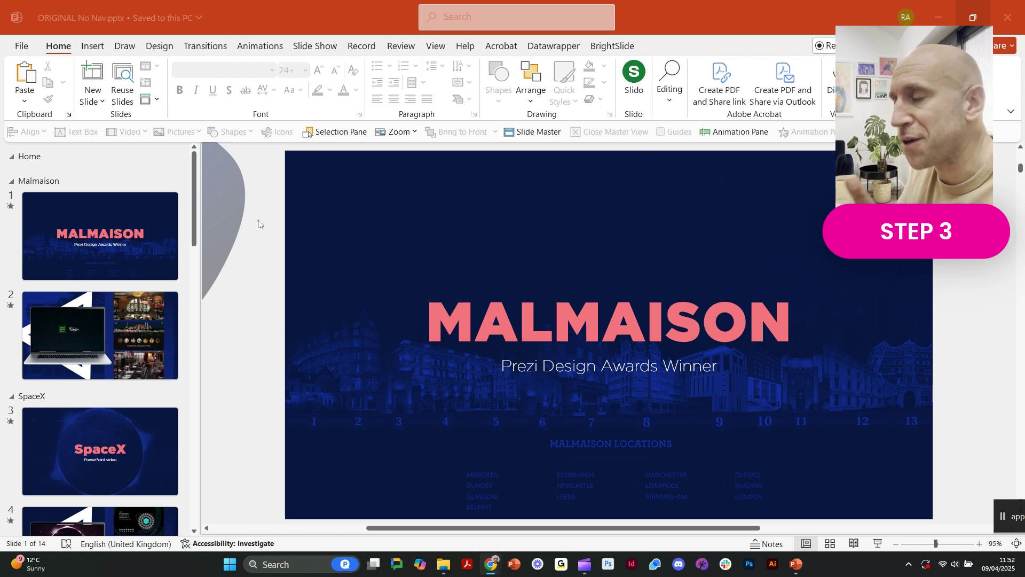
# - Drag the Malmaison section so it sits directly below the empty Home section
pyautogui.moveTo(32, 172); pyautogui.dragTo(53, 175)
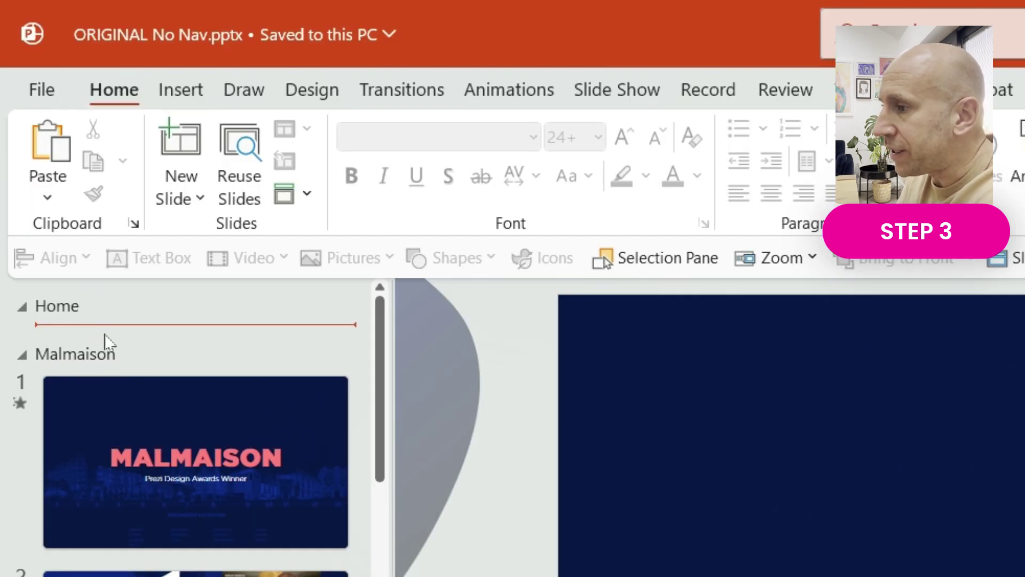
pyautogui.moveTo(106, 335); pyautogui.dragTo(107, 332)
pyautogui.click(199, 199)
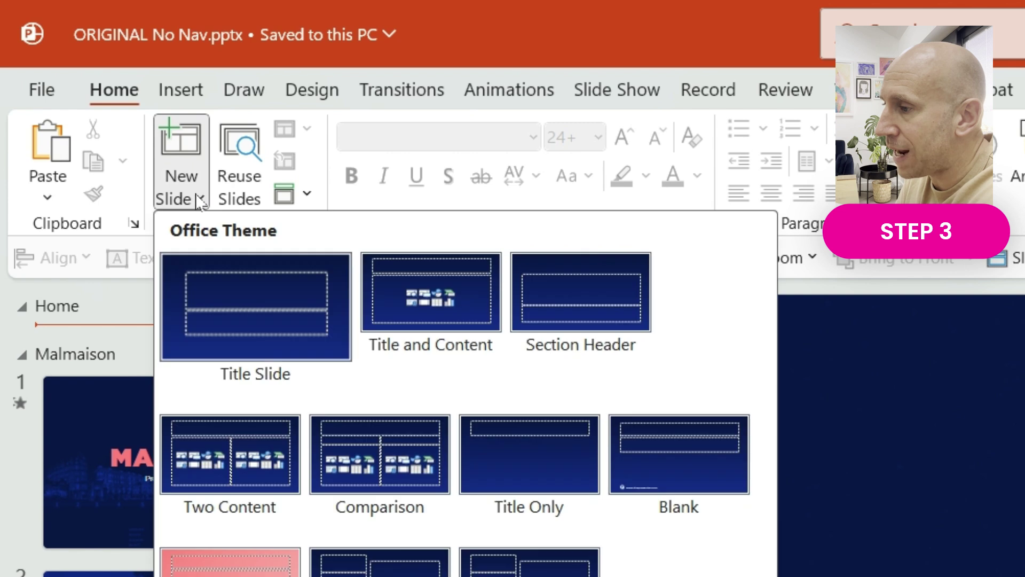
pyautogui.click(543, 461)
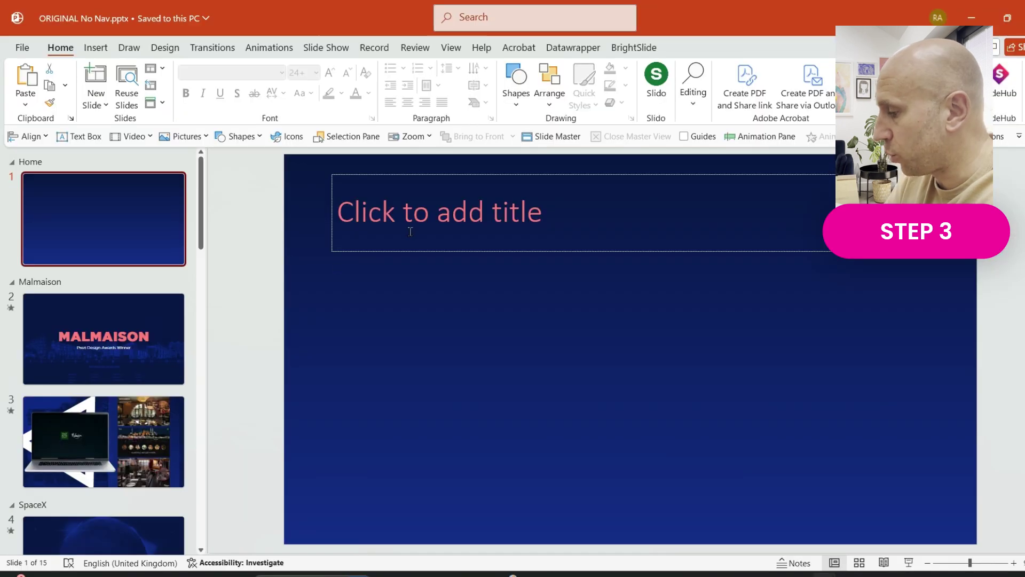
pyautogui.click(438, 228)
pyautogui.write('PORTFO')
pyautogui.write('IO')
pyautogui.hotkey('ctrl', 'a')
pyautogui.hotkey('ctrl', 'b')
pyautogui.click(261, 75)
pyautogui.write('Arial')
pyautogui.press('Return')
pyautogui.click(408, 102)
pyautogui.hotkey('ctrl', 'shift', '.')
pyautogui.hotkey('ctrl', 'shift', '.')
pyautogui.hotkey('ctrl', 'shift', '.')
pyautogui.hotkey('ctrl', 'shift', '.')
pyautogui.hotkey('ctrl', 'shift', '.')
pyautogui.hotkey('ctrl', 'shift', '.')
pyautogui.click(407, 312)
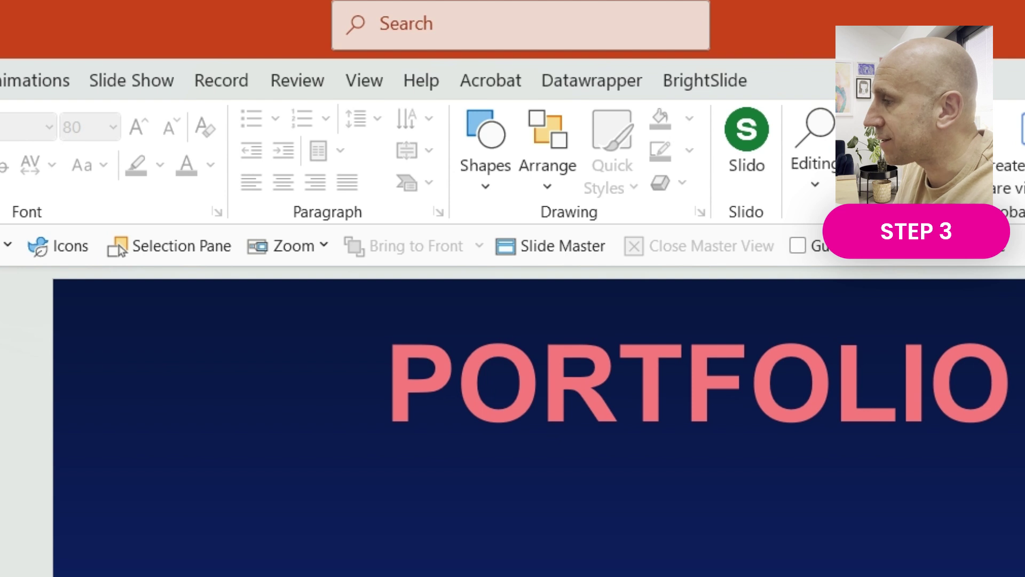
# - Insert section zooms for Malmaison, SpaceX, GP Batteries, Logitech, National Trust, Chelsea and England Cricket Board
pyautogui.hotkey('alt', 'n')
pyautogui.click(506, 174)
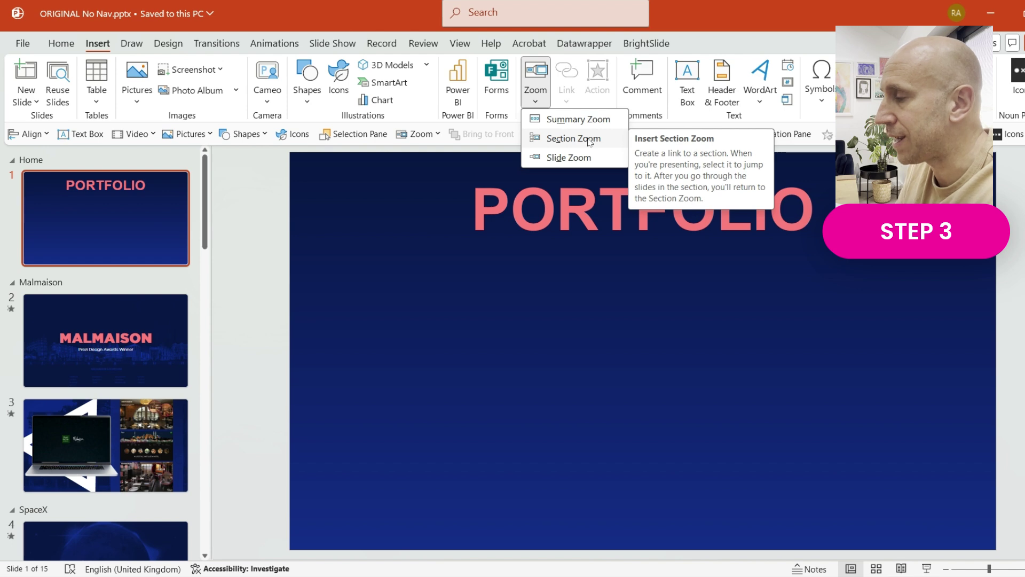
pyautogui.click(590, 140)
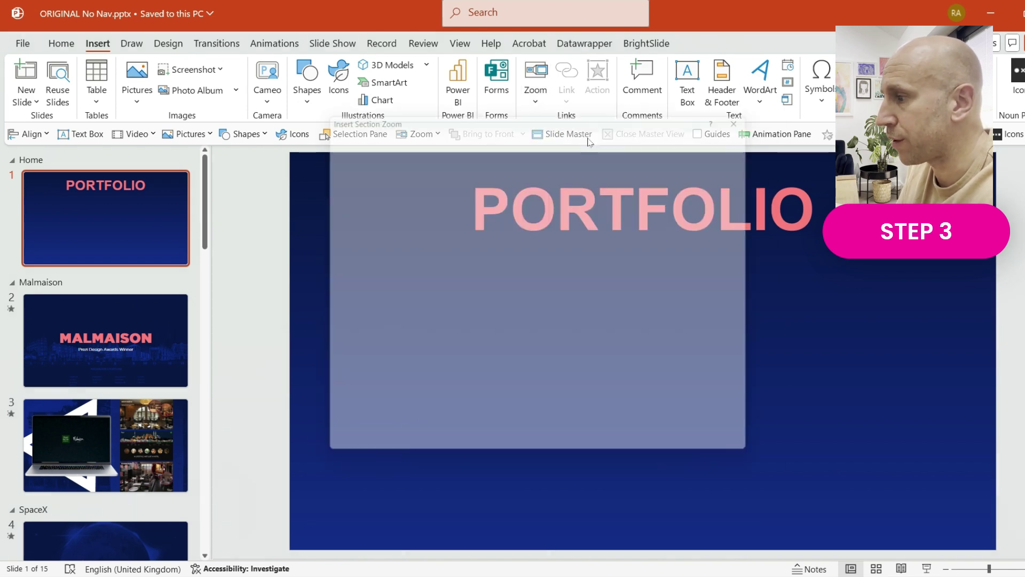
pyautogui.click(483, 234)
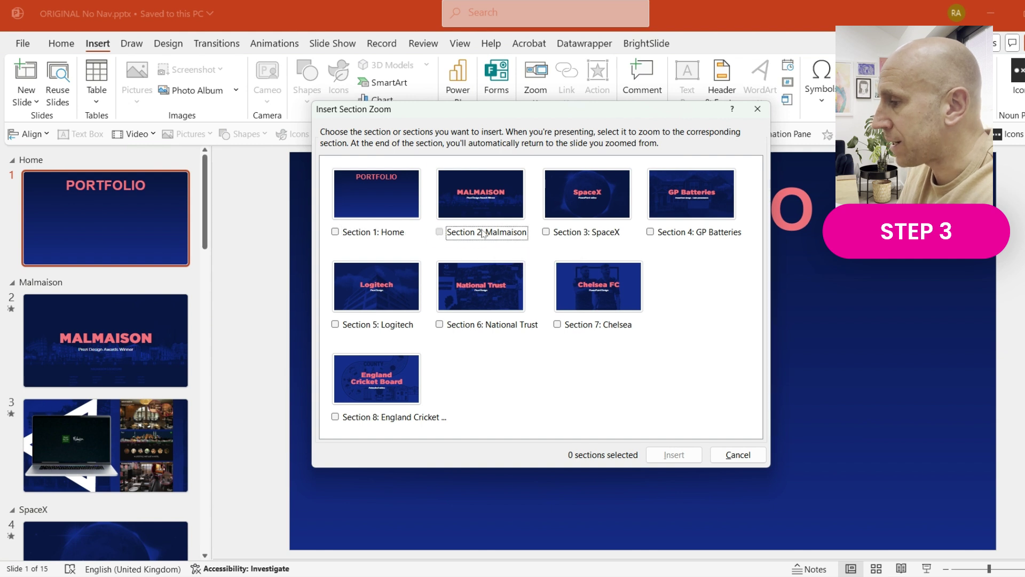
pyautogui.click(583, 235)
pyautogui.click(660, 232)
pyautogui.click(382, 325)
pyautogui.click(460, 326)
pyautogui.click(577, 325)
pyautogui.click(351, 417)
pyautogui.click(674, 455)
# - Enlarge the zoom stack and pull Chelsea FC and England Cricket Board out to the right
pyautogui.moveTo(617, 354); pyautogui.dragTo(687, 355)
pyautogui.moveTo(831, 427); pyautogui.dragTo(882, 468)
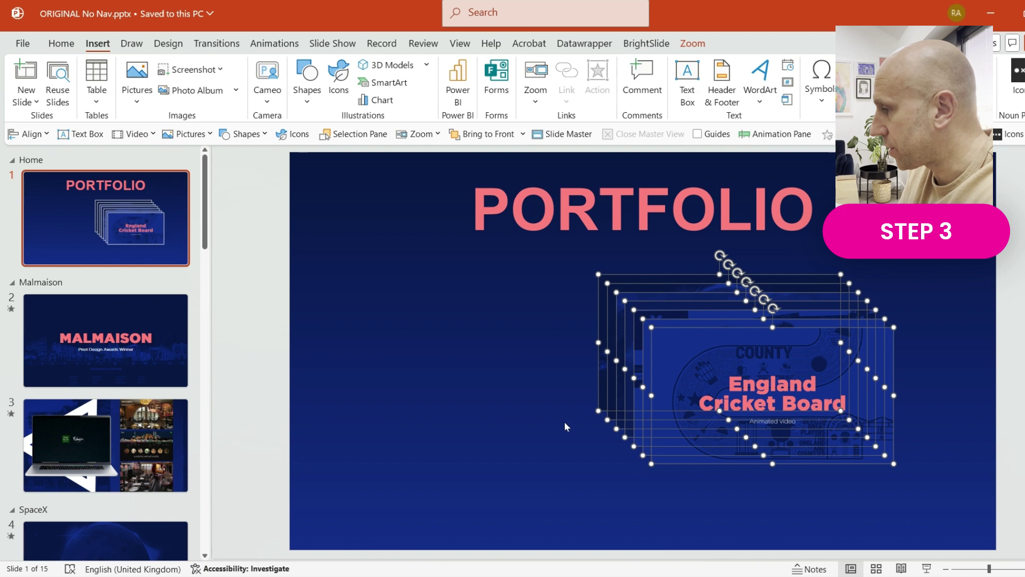
pyautogui.moveTo(715, 384); pyautogui.dragTo(936, 381)
pyautogui.click(715, 418)
pyautogui.moveTo(465, 420); pyautogui.dragTo(940, 385)
pyautogui.keyDown('shift'); pyautogui.click(844, 385); pyautogui.keyUp('shift')
pyautogui.moveTo(451, 382); pyautogui.dragTo(940, 368)
# - Spread Logitech, National Trust, GP Batteries and SpaceX out of the stack into the row
pyautogui.scroll(-2, 773, 381)
pyautogui.keyDown('shift'); pyautogui.click(810, 368); pyautogui.keyUp('shift')
pyautogui.keyDown('shift'); pyautogui.click(935, 368); pyautogui.keyUp('shift')
pyautogui.moveTo(383, 378); pyautogui.dragTo(707, 376)
pyautogui.moveTo(362, 383); pyautogui.dragTo(507, 383)
pyautogui.keyDown('shift'); pyautogui.click(662, 385); pyautogui.keyUp('shift')
pyautogui.keyDown('shift'); pyautogui.click(839, 384); pyautogui.keyUp('shift')
pyautogui.keyDown('shift'); pyautogui.click(970, 347); pyautogui.keyUp('shift')
pyautogui.scroll(-1, 971, 347)
pyautogui.moveTo(833, 363); pyautogui.dragTo(940, 363)
pyautogui.scroll(-1, 940, 363)
pyautogui.moveTo(300, 365); pyautogui.dragTo(273, 374)
# - Select all seven section zooms and align them along their middles
pyautogui.keyDown('shift'); pyautogui.click(404, 358); pyautogui.keyUp('shift')
pyautogui.keyDown('shift'); pyautogui.click(493, 368); pyautogui.keyUp('shift')
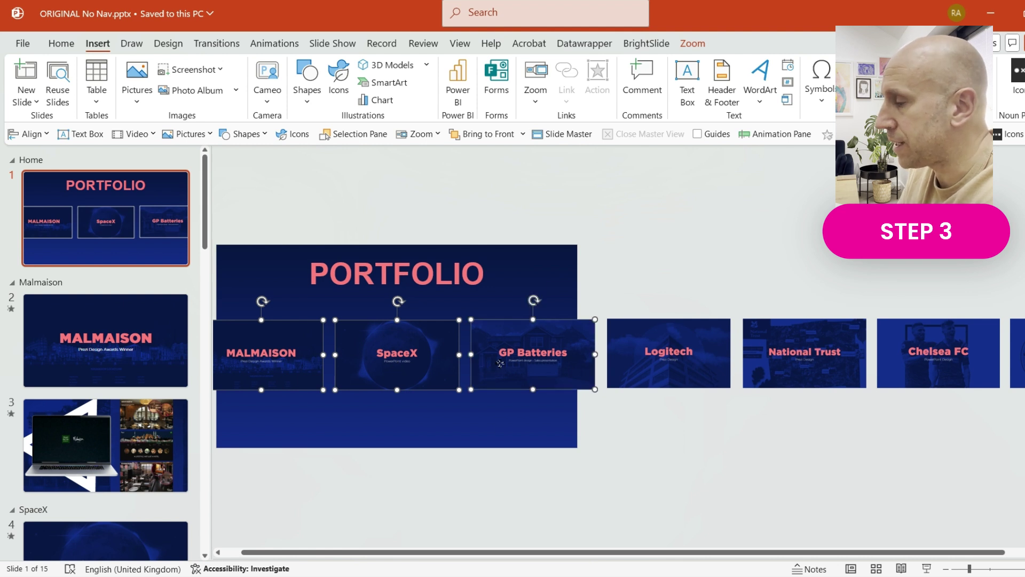
pyautogui.keyDown('shift'); pyautogui.click(644, 364); pyautogui.keyUp('shift')
pyautogui.keyDown('shift'); pyautogui.click(764, 355); pyautogui.keyUp('shift')
pyautogui.keyDown('shift'); pyautogui.click(914, 362); pyautogui.keyUp('shift')
pyautogui.keyDown('shift'); pyautogui.click(1017, 352); pyautogui.keyUp('shift')
pyautogui.click(30, 135)
pyautogui.click(49, 239)
# - Distribute the zooms evenly across the row and group them into one strip
pyautogui.click(45, 140)
pyautogui.click(78, 273)
pyautogui.hscroll(2, 967, 542)
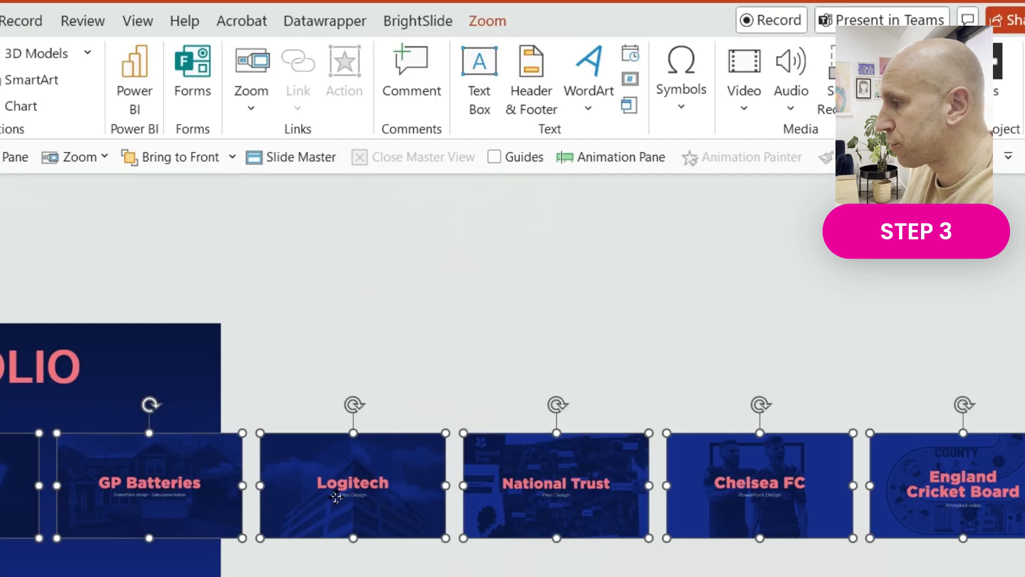
pyautogui.rightClick(336, 496)
pyautogui.moveTo(447, 187)
pyautogui.click(646, 183)
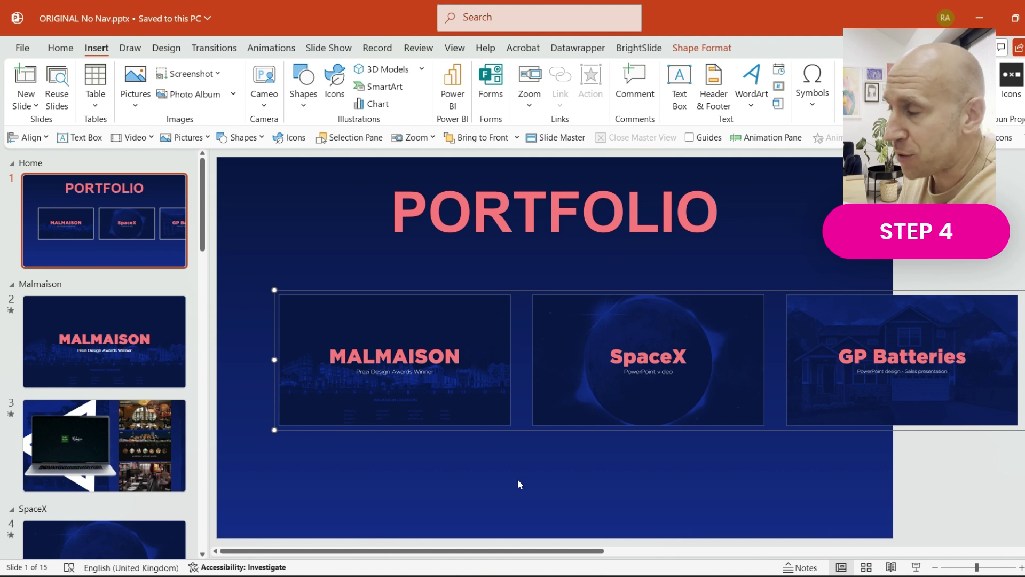
# - Paste the left and right arrow shapes onto the Portfolio slide
pyautogui.press('Escape')
pyautogui.hotkey('ctrl', 'v')
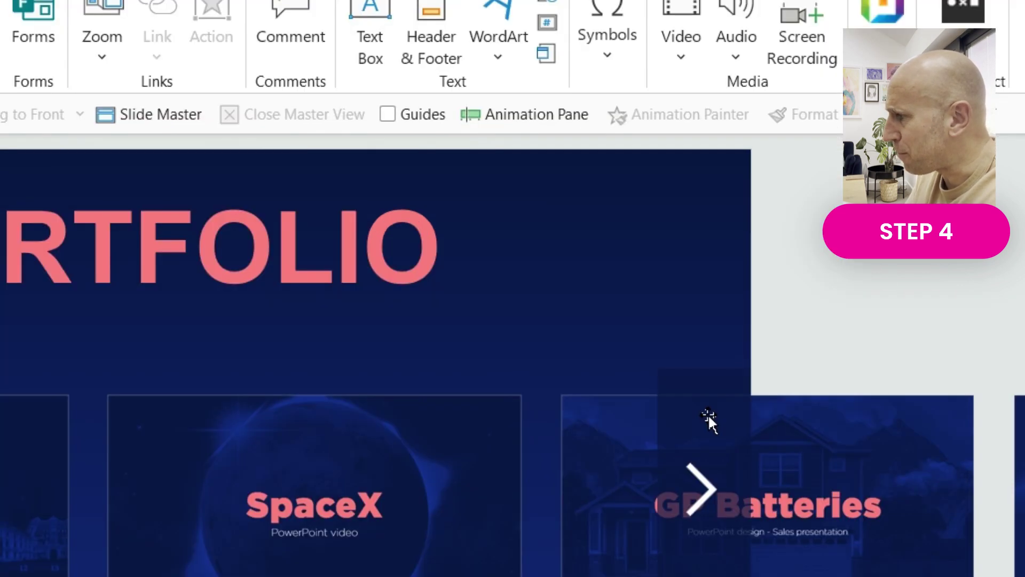
pyautogui.moveTo(868, 305); pyautogui.dragTo(863, 305)
pyautogui.moveTo(698, 412); pyautogui.dragTo(873, 274)
pyautogui.hotkey('ctrl', 'z')
pyautogui.click(705, 482)
pyautogui.click(825, 337)
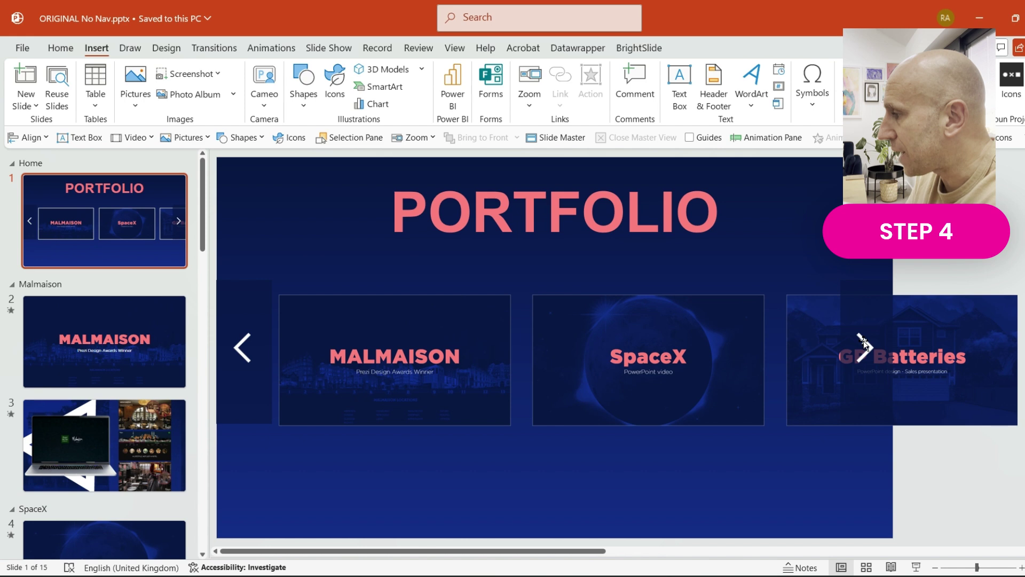
# - Give the right arrow an action hyperlink to Next Slide
pyautogui.click(865, 345)
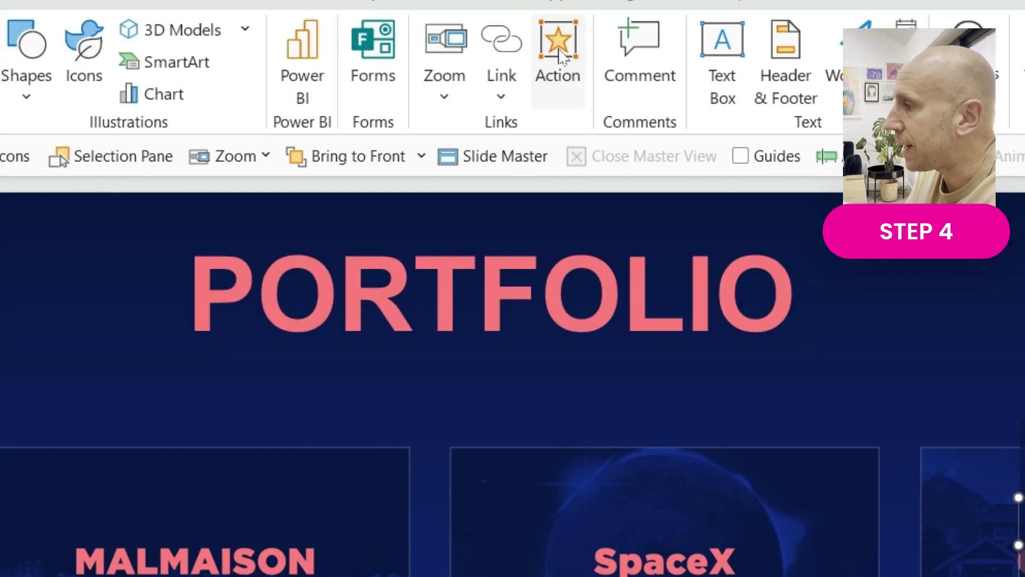
pyautogui.click(560, 51)
pyautogui.click(249, 314)
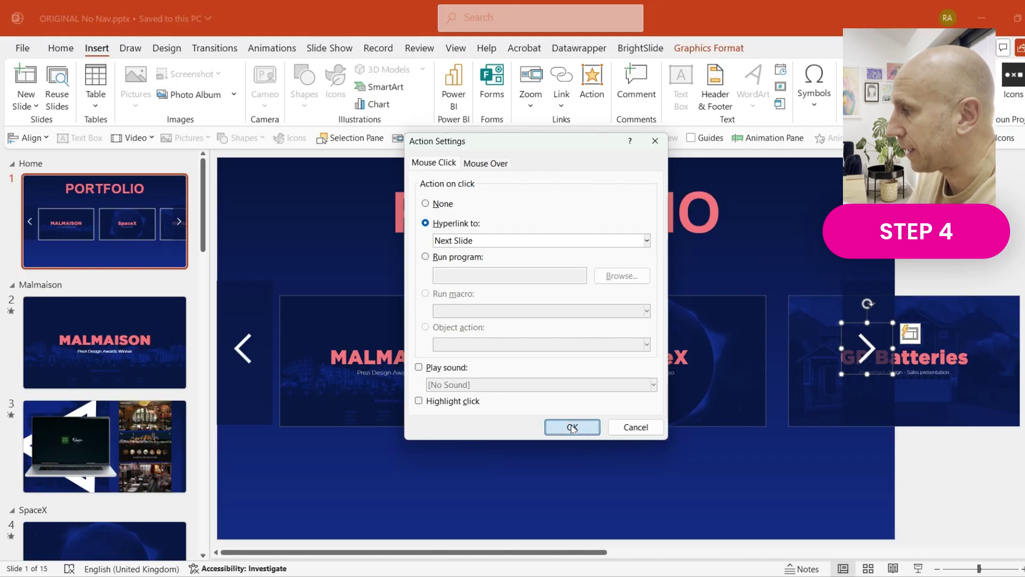
pyautogui.click(571, 426)
# - Give the left arrow an action hyperlink to Previous Slide
pyautogui.click(242, 355)
pyautogui.click(591, 77)
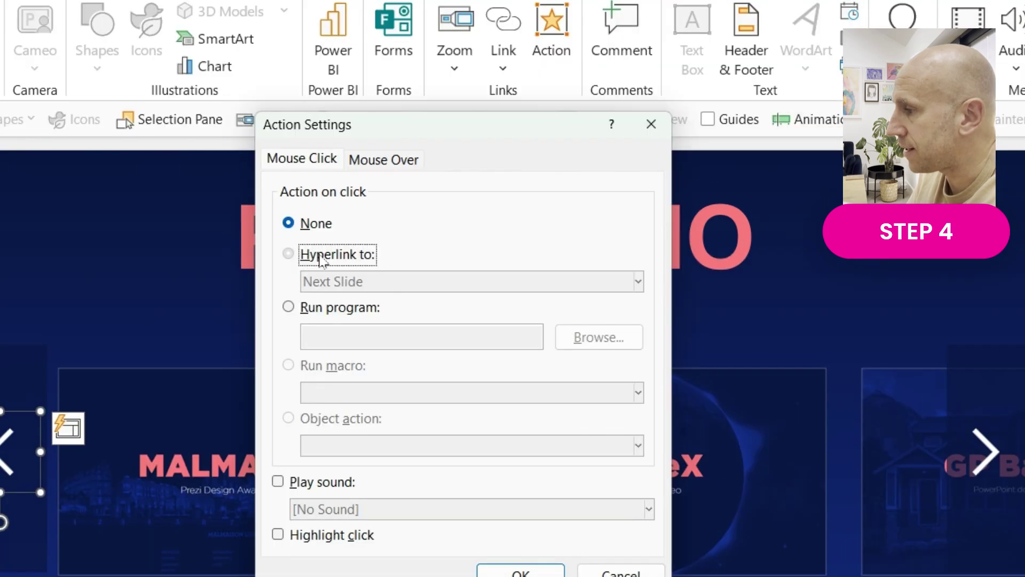
pyautogui.click(450, 224)
pyautogui.click(462, 283)
pyautogui.click(388, 327)
pyautogui.click(503, 571)
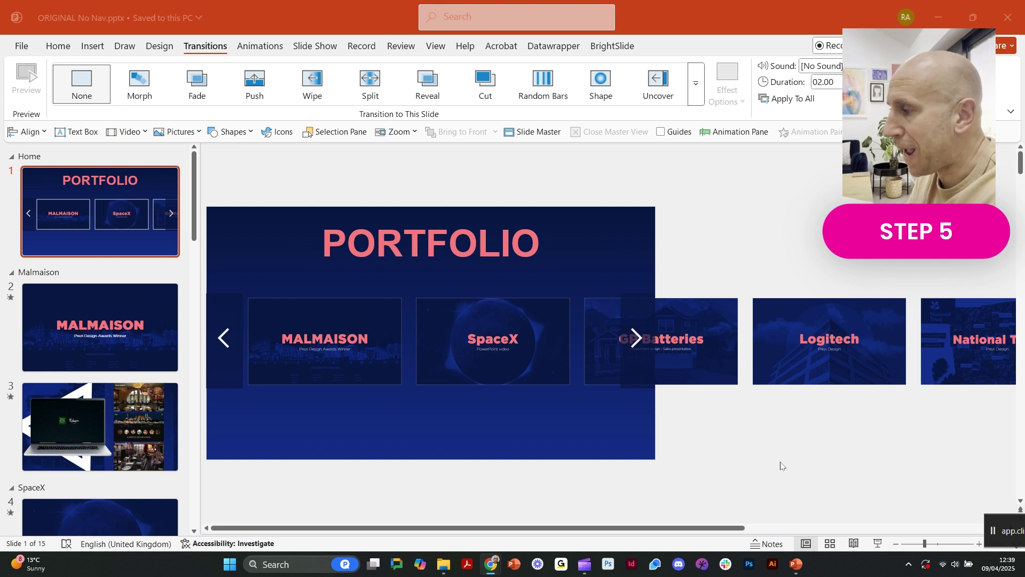
# - Duplicate the Portfolio slide and shift slide 2's zoom strip to the left
pyautogui.click(150, 240)
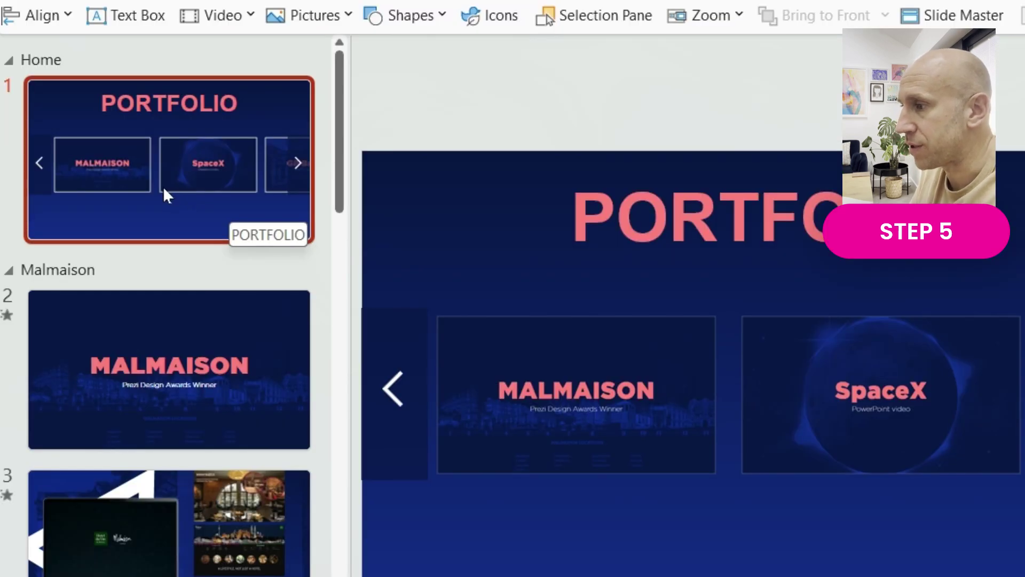
pyautogui.rightClick(164, 211)
pyautogui.click(293, 449)
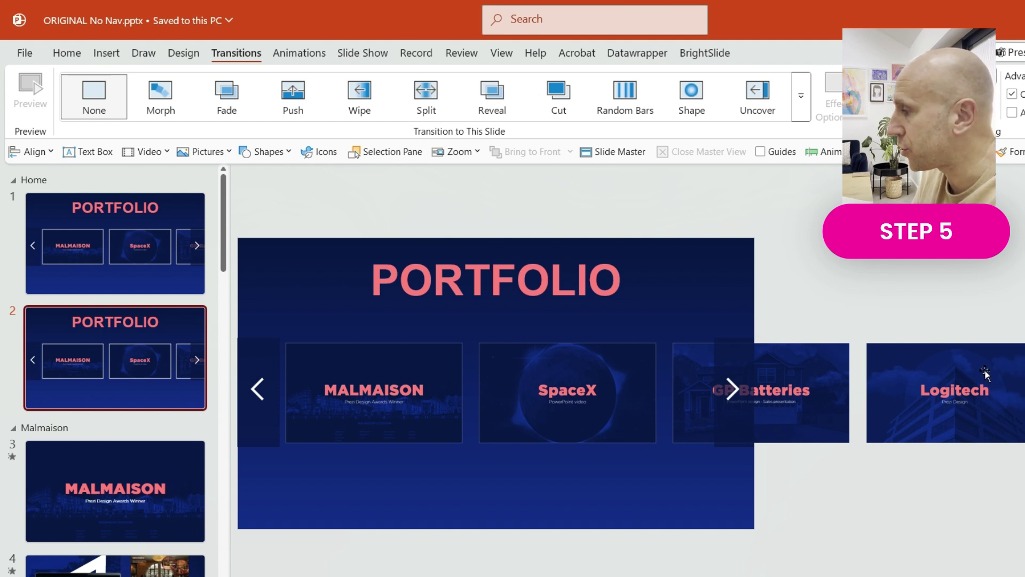
pyautogui.moveTo(986, 373); pyautogui.dragTo(641, 386)
# - Duplicate slide 2 and shift slide 3's zoom strip further left
pyautogui.rightClick(142, 374)
pyautogui.click(217, 427)
pyautogui.moveTo(946, 388); pyautogui.dragTo(560, 407)
# - Duplicate slide 3 and shift slide 4's strip left to show Chelsea FC and England Cricket Board
pyautogui.rightClick(152, 474)
pyautogui.click(232, 264)
pyautogui.click(975, 380)
pyautogui.press('Left')
pyautogui.press('Left')
pyautogui.press('Left')
pyautogui.press('Left')
pyautogui.press('Left')
pyautogui.press('Left')
pyautogui.press('Left')
pyautogui.press('Left')
pyautogui.press('Left')
pyautogui.press('Left')
pyautogui.press('Left')
pyautogui.press('Left')
pyautogui.press('Left')
pyautogui.press('Left')
pyautogui.press('Left')
pyautogui.press('Left')
pyautogui.press('Left')
pyautogui.press('Left')
pyautogui.press('Left')
pyautogui.press('Left')
pyautogui.moveTo(975, 380); pyautogui.dragTo(897, 393)
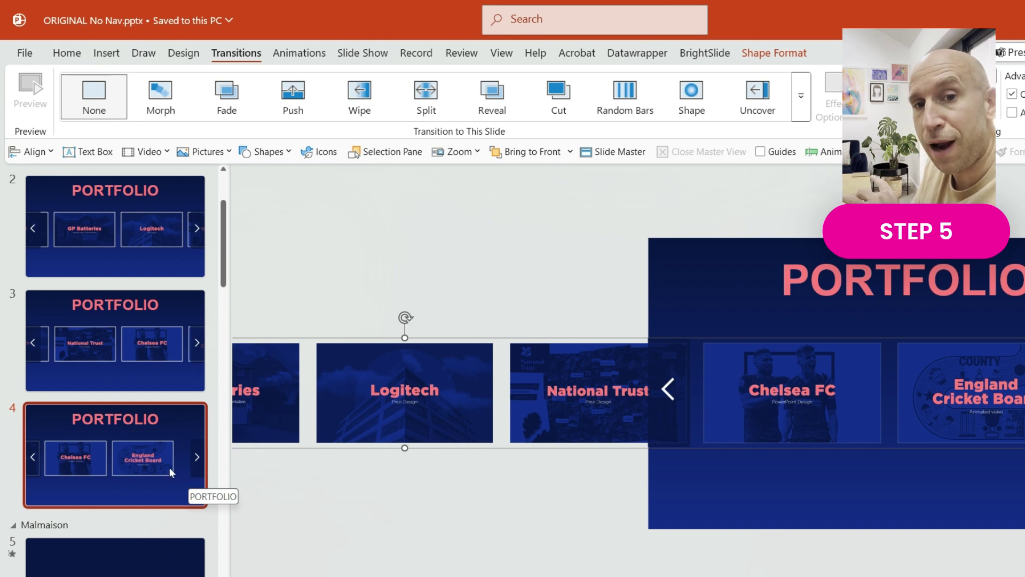
# - Select Portfolio slides 1 through 4 together in the thumbnail pane
pyautogui.click(152, 444)
pyautogui.scroll(3, 152, 444)
pyautogui.keyDown('shift'); pyautogui.click(144, 257); pyautogui.keyUp('shift')
pyautogui.scroll(-2, 148, 318)
pyautogui.scroll(2, 149, 323)
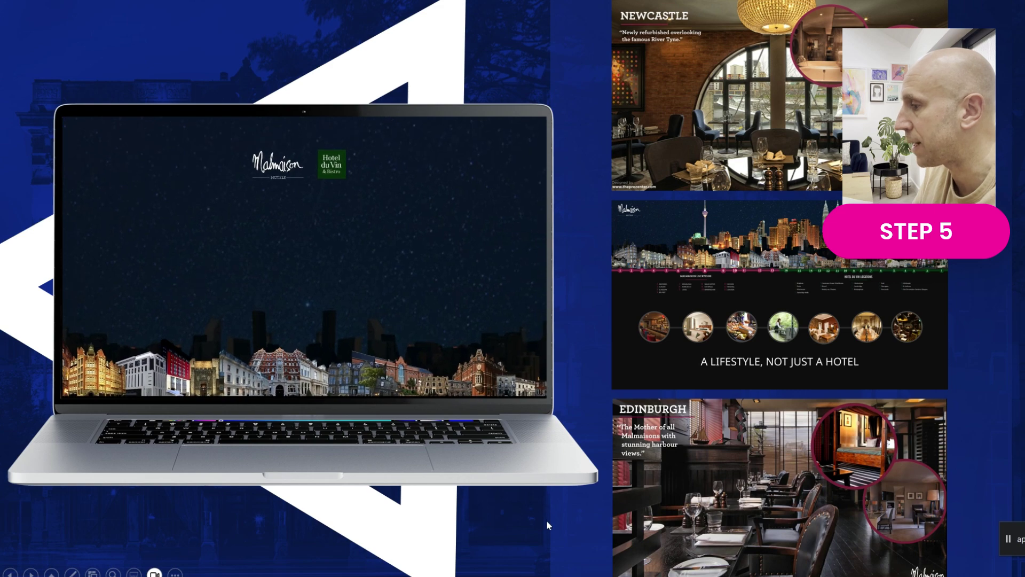
pyautogui.press('Right')
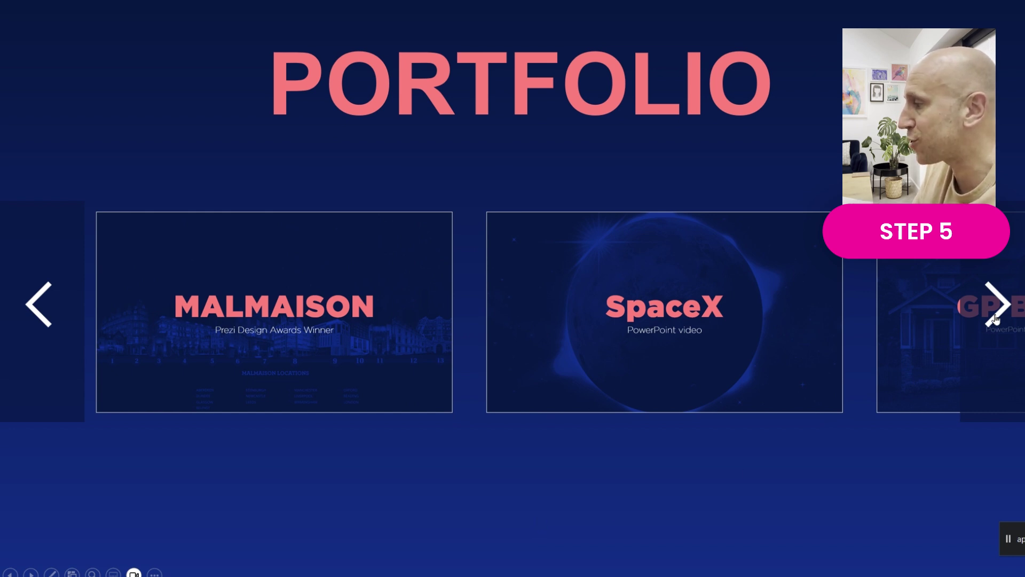
# - Morph the portfolio thumbnails one card left to bring National Trust and Chelsea FC into view
pyautogui.click(997, 307)
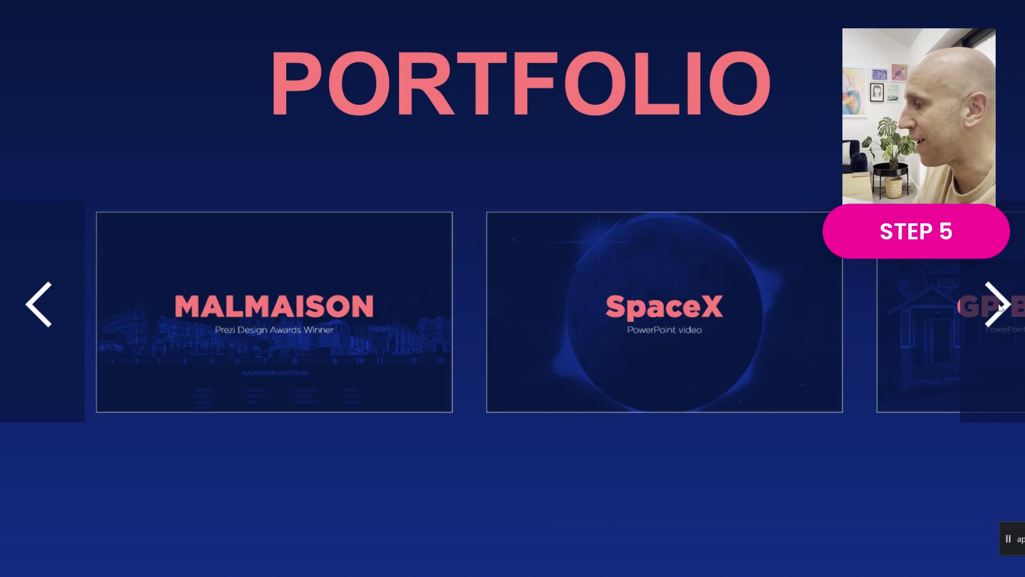